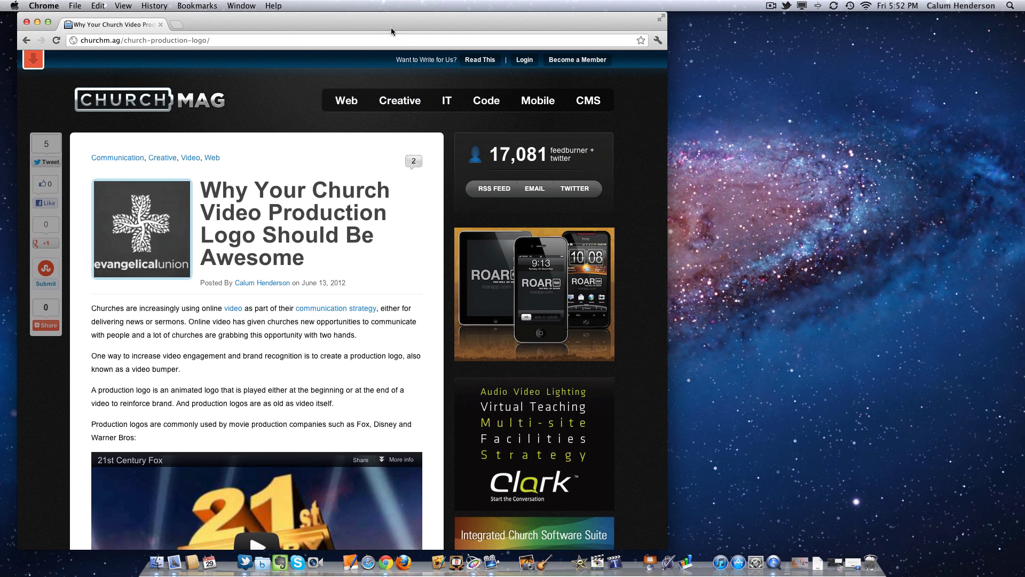
Move the window slightly right, then play the article's 21st Century Fox logo video.
{"action": "left_click_drag", "start_coordinate": [368, 21], "coordinate": [387, 22]}
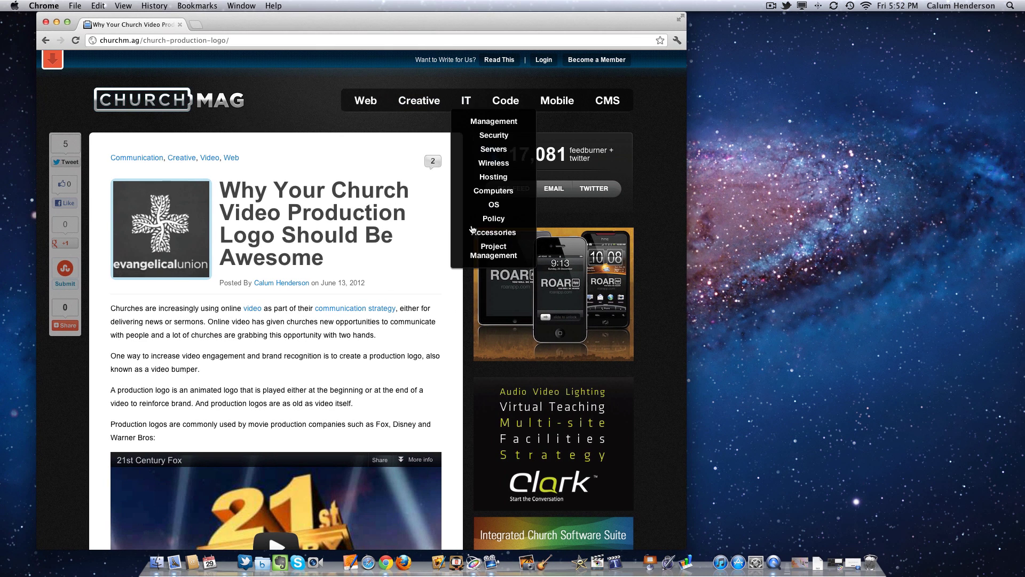
{"action": "scroll", "coordinate": [448, 329], "scroll_direction": "down", "scroll_amount": 5}
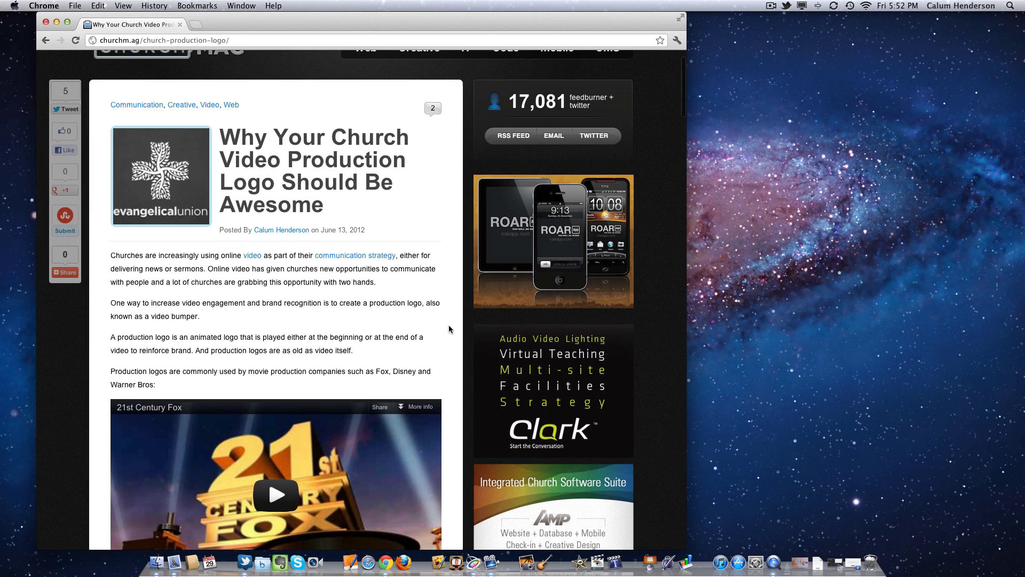
{"action": "scroll", "coordinate": [448, 328], "scroll_direction": "down", "scroll_amount": 3}
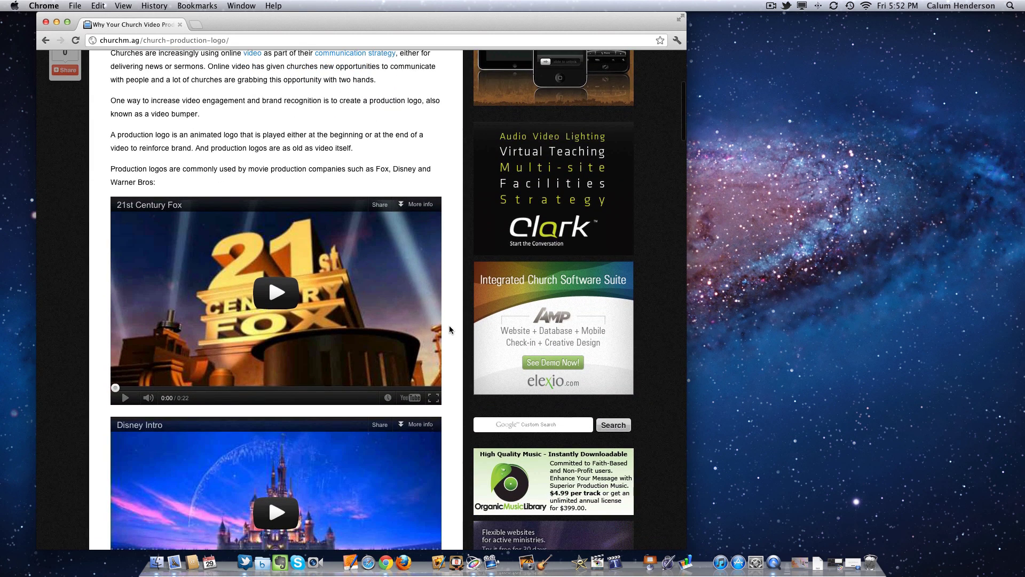
{"action": "left_click", "coordinate": [286, 296]}
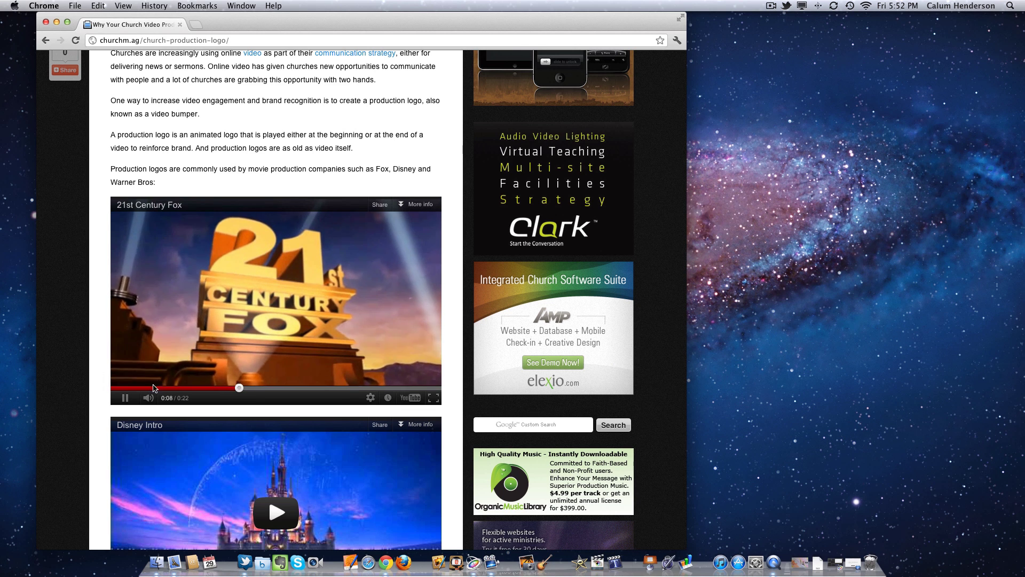
Pause the Fox clip at 0:09, then play the Warner Brothers Intro HD clip and pause it at 0:07.
{"action": "left_click", "coordinate": [125, 398]}
{"action": "scroll", "coordinate": [149, 398], "scroll_direction": "down", "scroll_amount": 8}
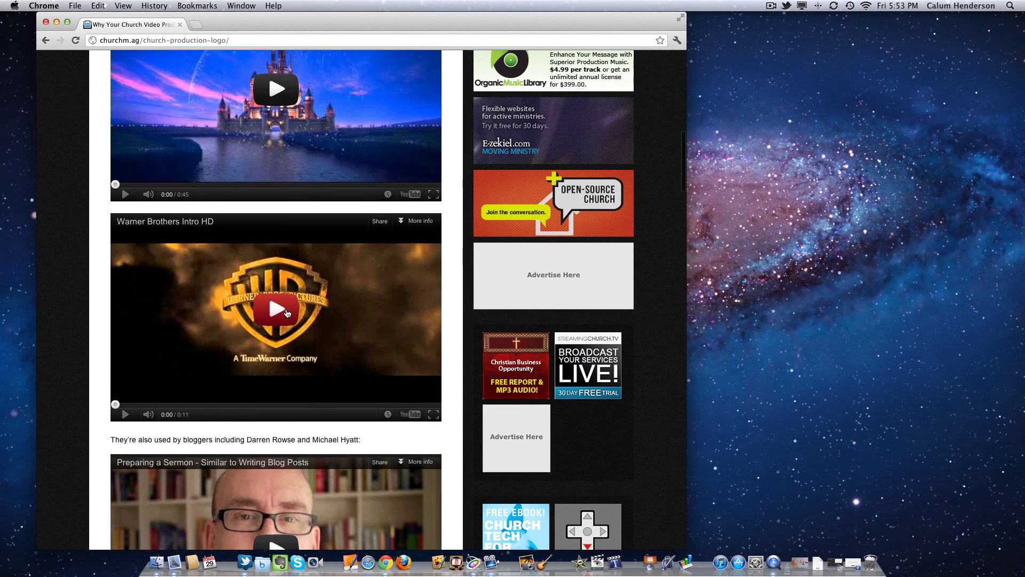
{"action": "left_click", "coordinate": [287, 313]}
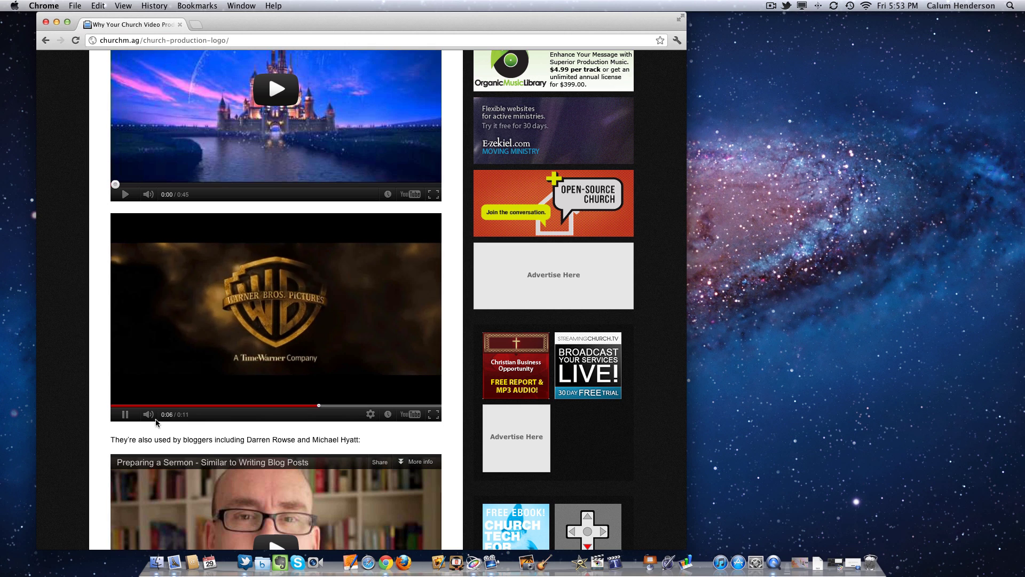
{"action": "left_click", "coordinate": [125, 415]}
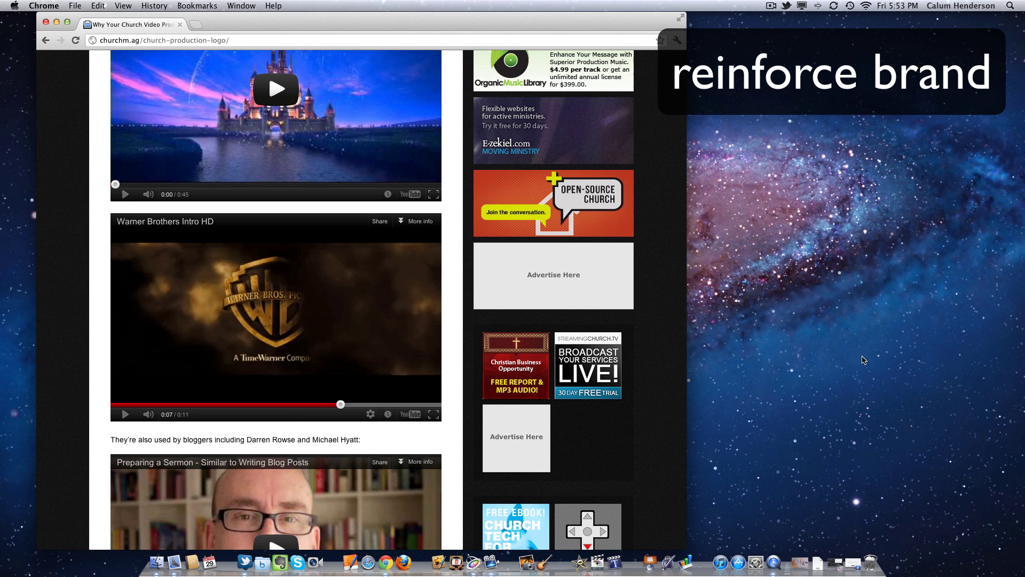
{"action": "scroll", "coordinate": [452, 306], "scroll_direction": "up", "scroll_amount": 5}
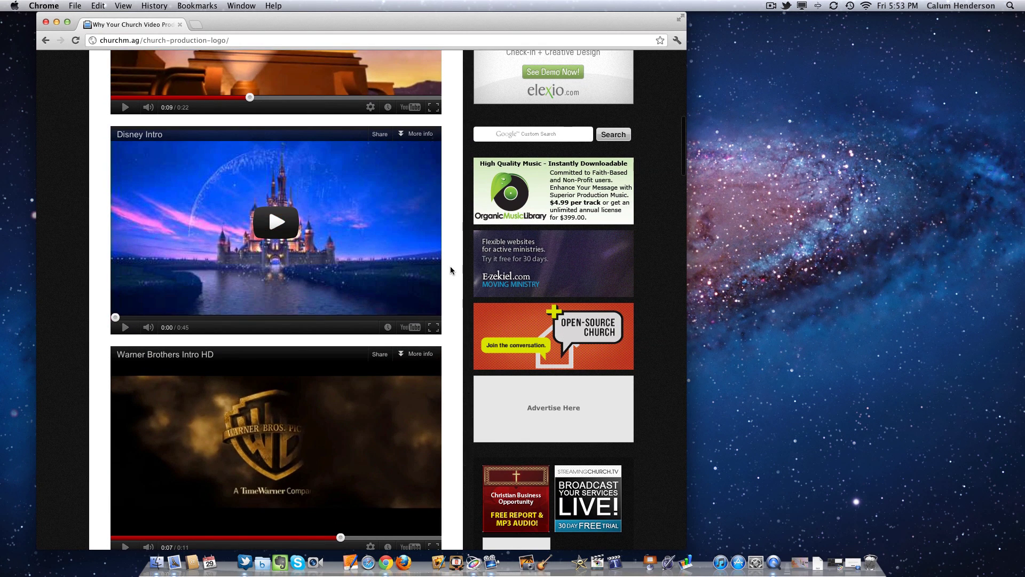
Play the Preparing a Sermon video to see its ProBlogger intro, then continue down the article.
{"action": "scroll", "coordinate": [450, 267], "scroll_direction": "down", "scroll_amount": 5}
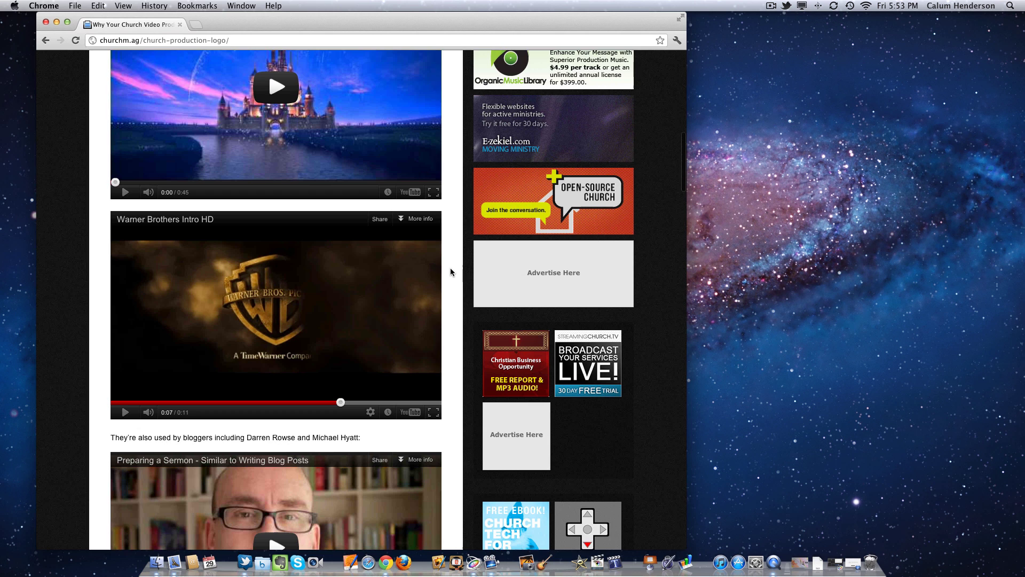
{"action": "scroll", "coordinate": [450, 269], "scroll_direction": "down", "scroll_amount": 1}
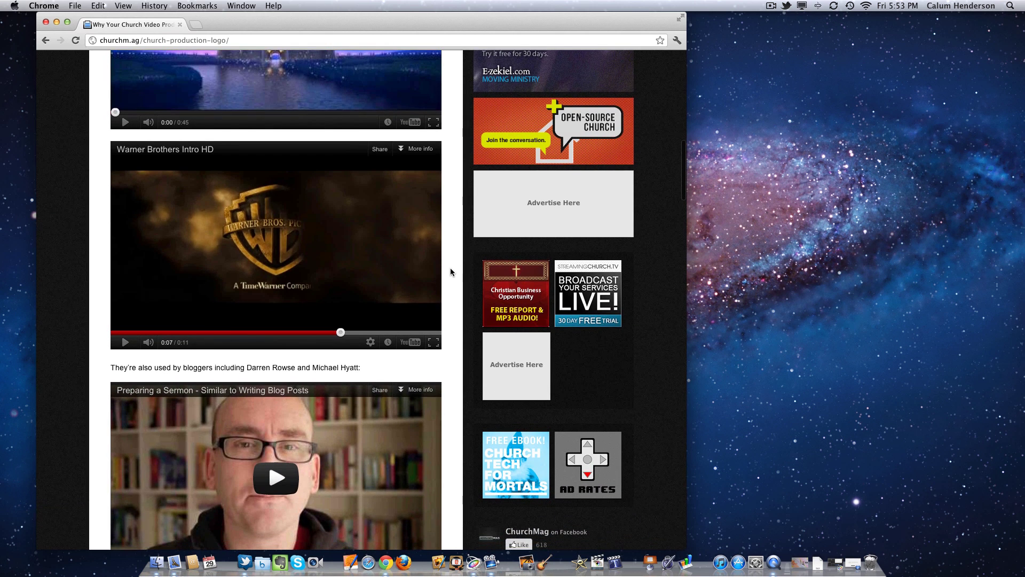
{"action": "scroll", "coordinate": [450, 267], "scroll_direction": "down", "scroll_amount": 4}
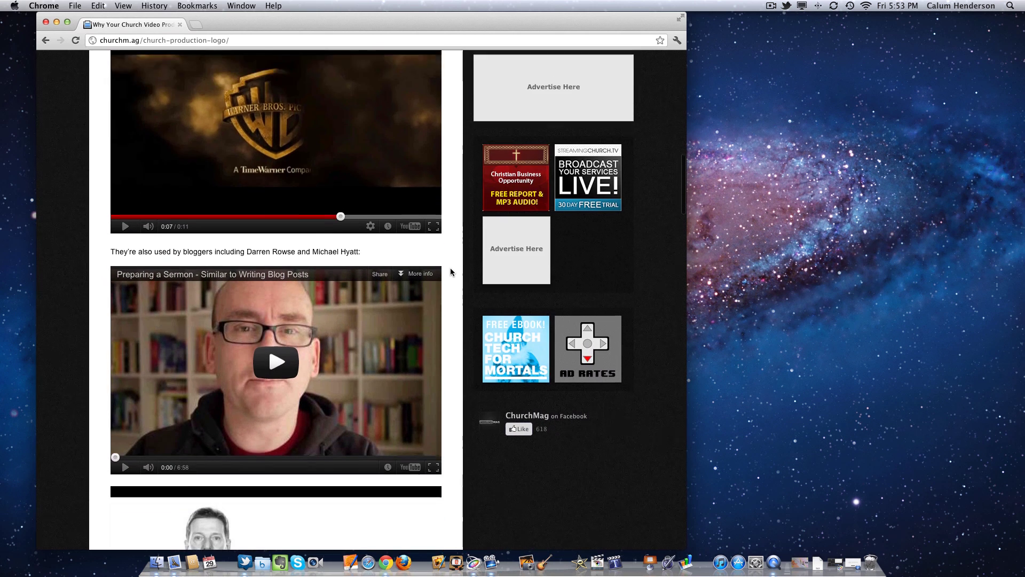
{"action": "scroll", "coordinate": [451, 270], "scroll_direction": "down", "scroll_amount": 2}
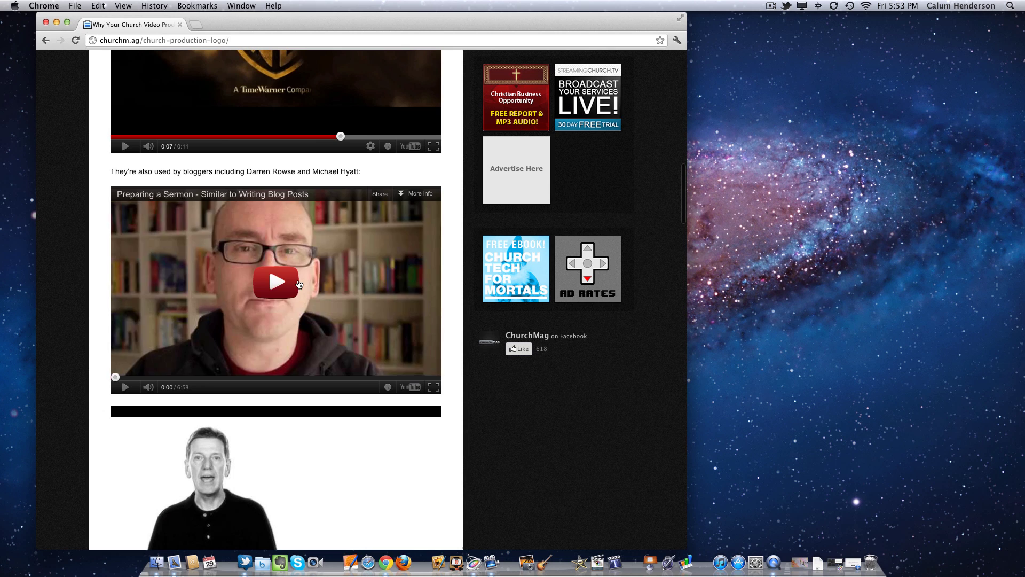
{"action": "left_click", "coordinate": [422, 282]}
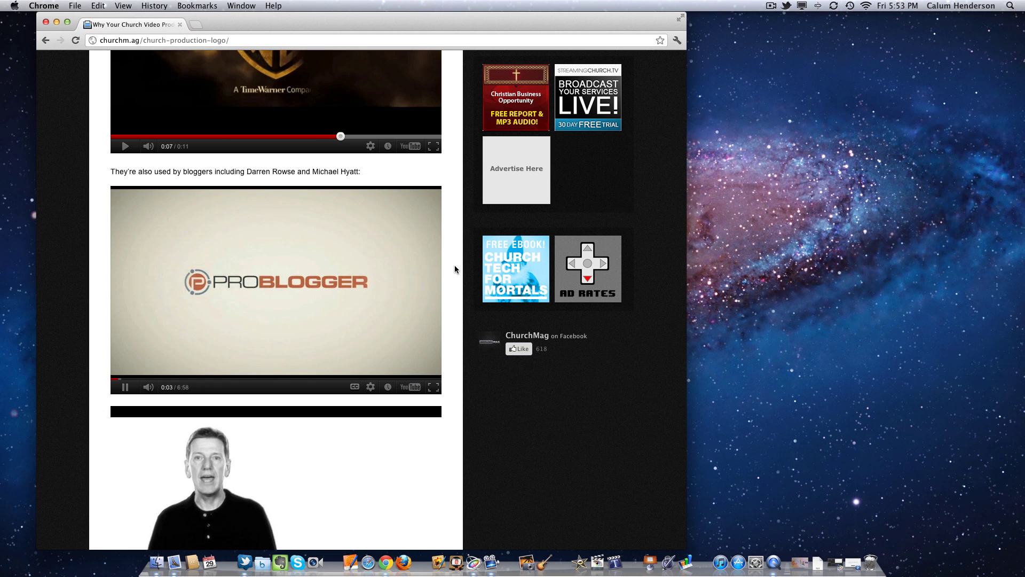
{"action": "scroll", "coordinate": [232, 330], "scroll_direction": "down", "scroll_amount": 1}
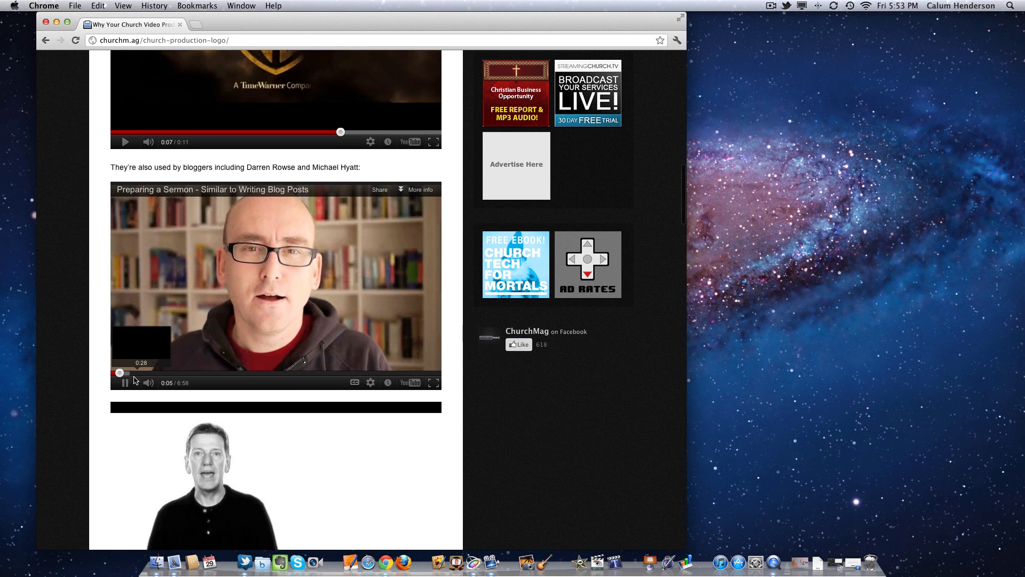
{"action": "scroll", "coordinate": [90, 360], "scroll_direction": "down", "scroll_amount": 5}
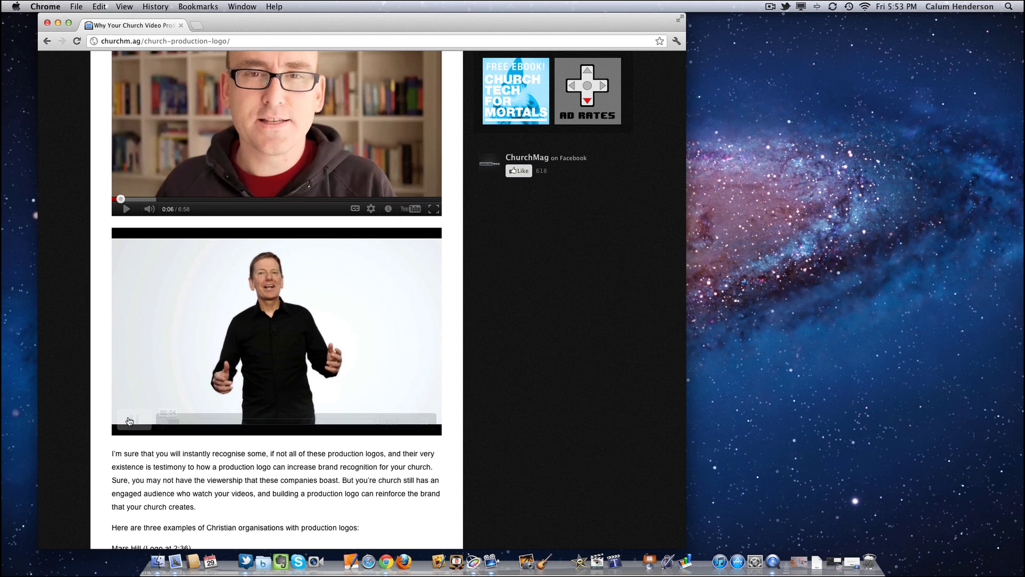
Play the Mars Hill Men Die video, skip ahead to 1:47, then scrub back to replay its logo.
{"action": "scroll", "coordinate": [69, 374], "scroll_direction": "down", "scroll_amount": 5}
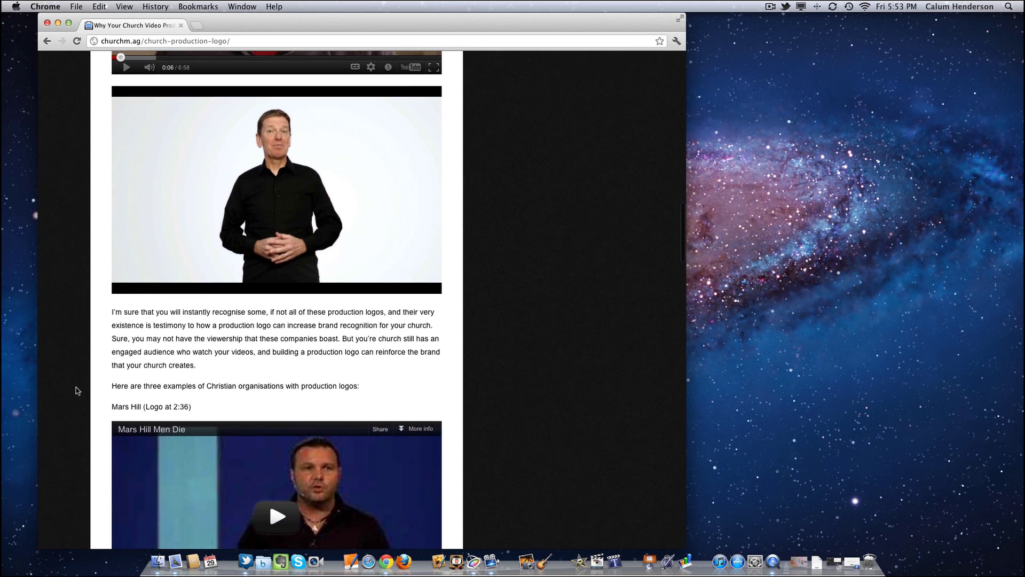
{"action": "scroll", "coordinate": [75, 390], "scroll_direction": "up", "scroll_amount": 1}
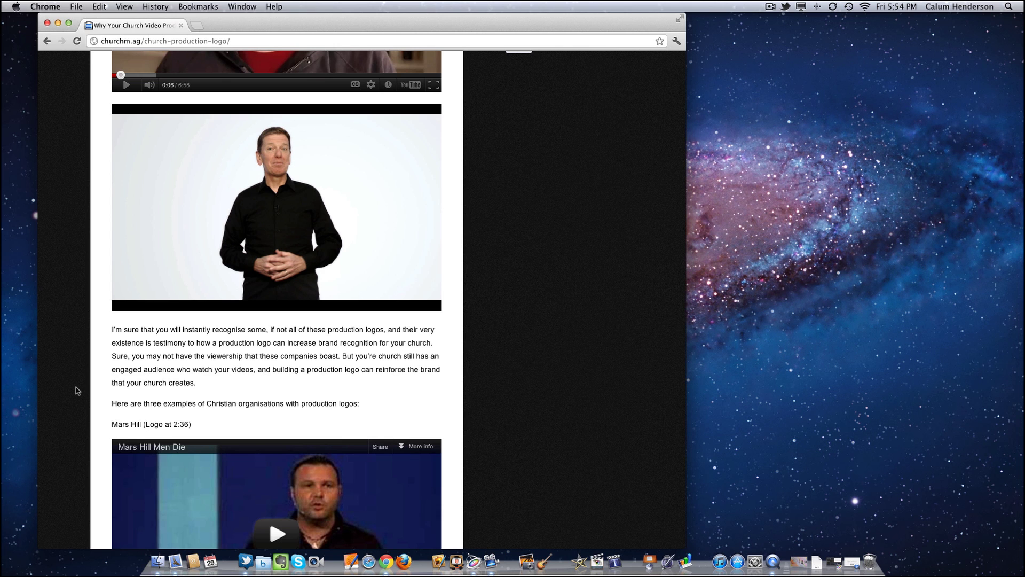
{"action": "scroll", "coordinate": [85, 389], "scroll_direction": "down", "scroll_amount": 6}
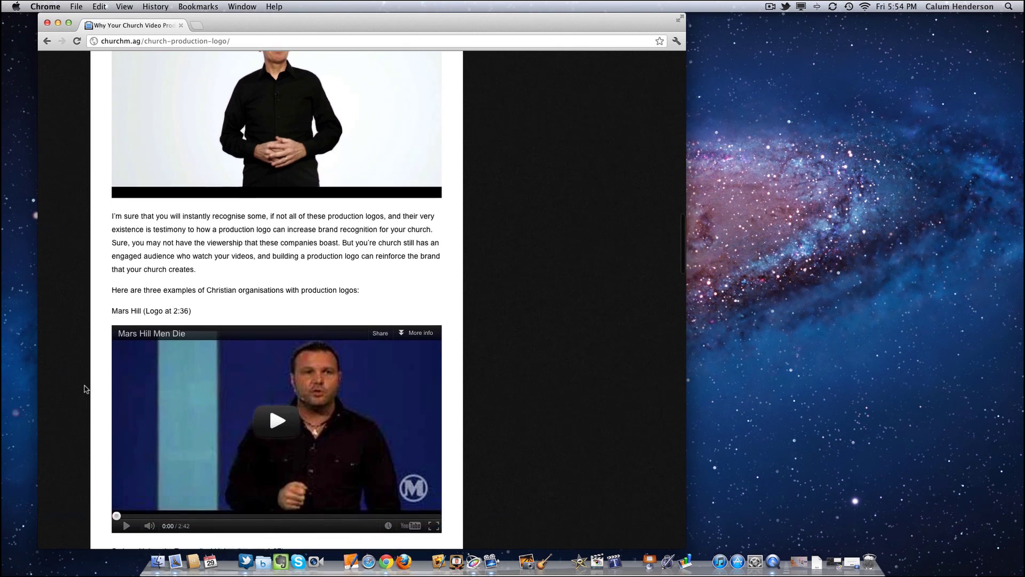
{"action": "scroll", "coordinate": [88, 384], "scroll_direction": "down", "scroll_amount": 2}
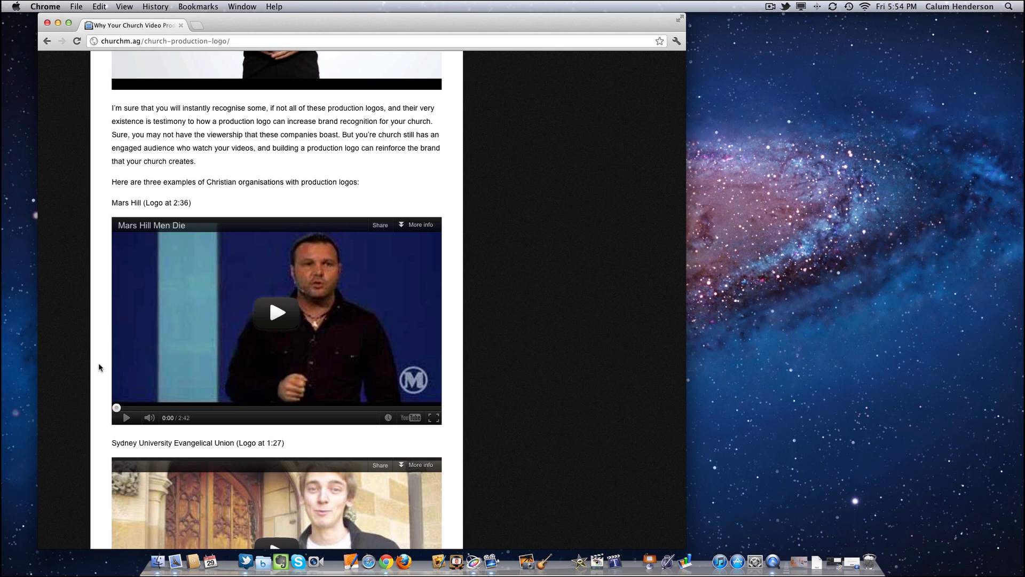
{"action": "left_click", "coordinate": [275, 319]}
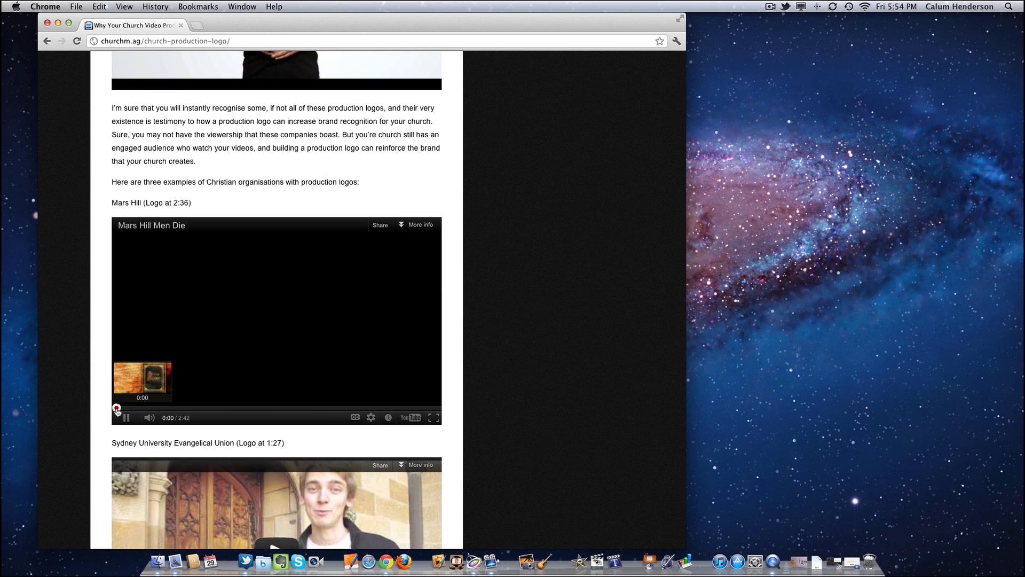
{"action": "left_click_drag", "start_coordinate": [118, 410], "coordinate": [423, 410]}
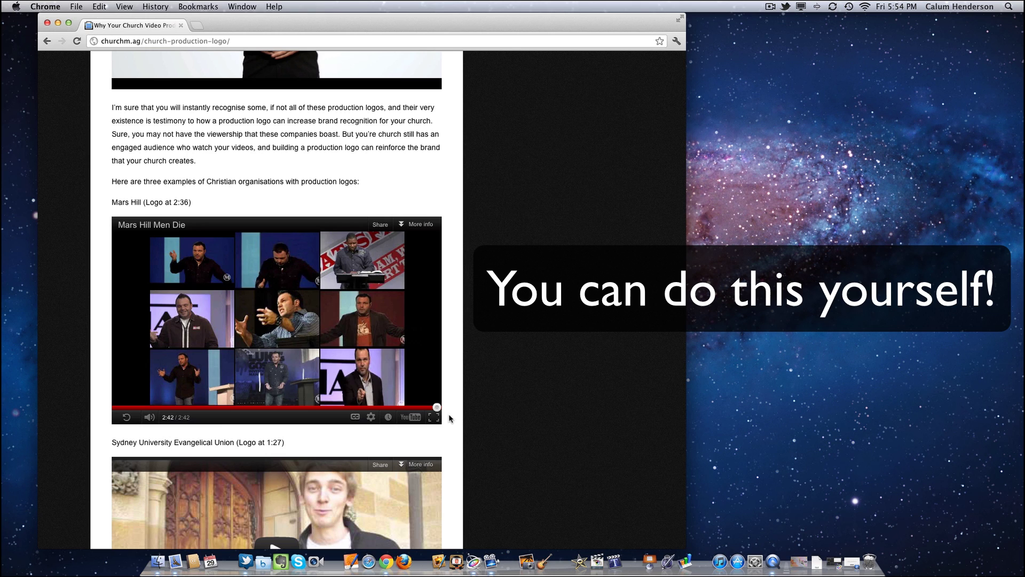
{"action": "left_click_drag", "start_coordinate": [437, 409], "coordinate": [427, 409]}
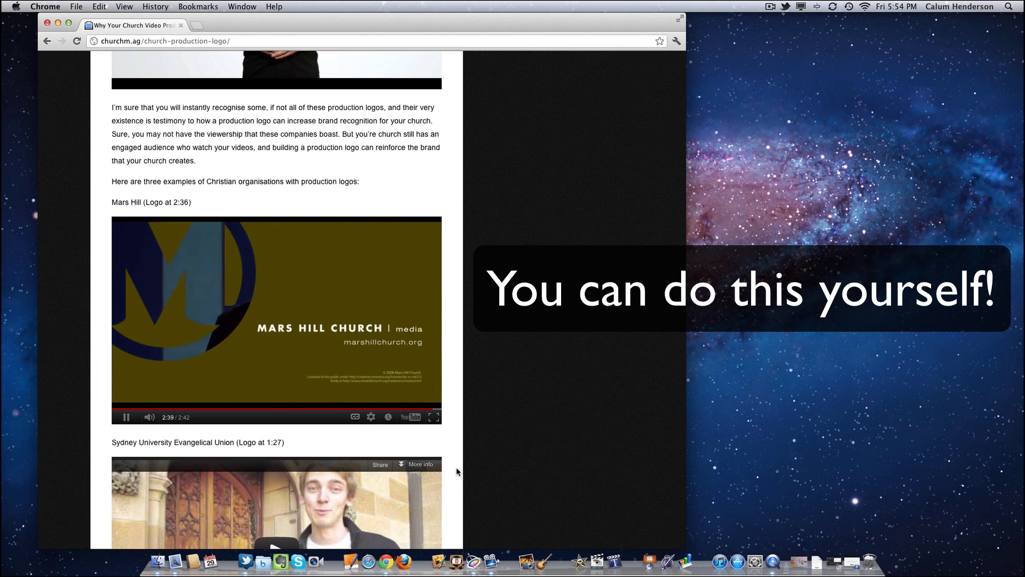
Play the Sydney University Evangelical Union video and skip ahead to its closing logo.
{"action": "scroll", "coordinate": [457, 468], "scroll_direction": "down", "scroll_amount": 5}
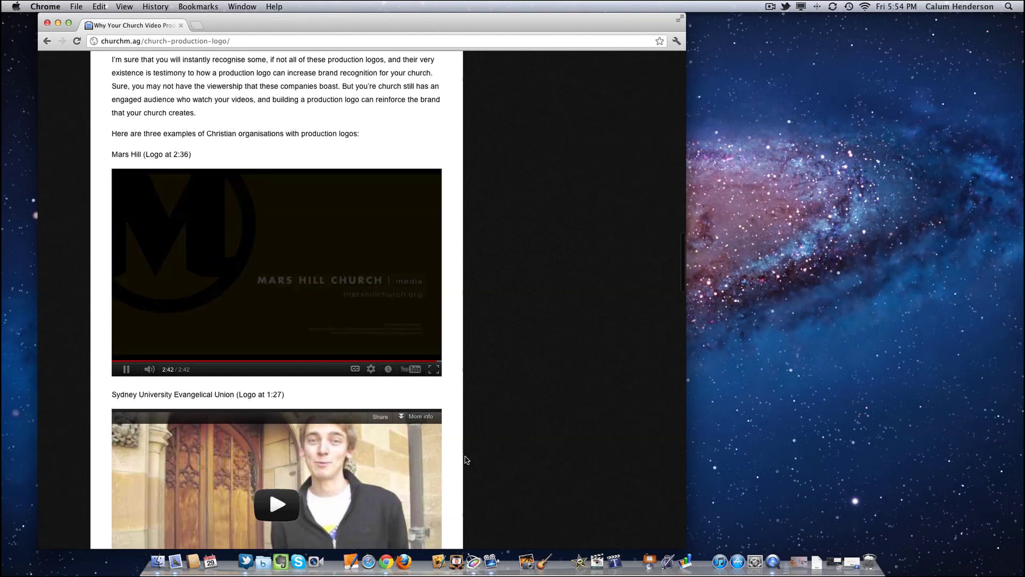
{"action": "left_click", "coordinate": [126, 458]}
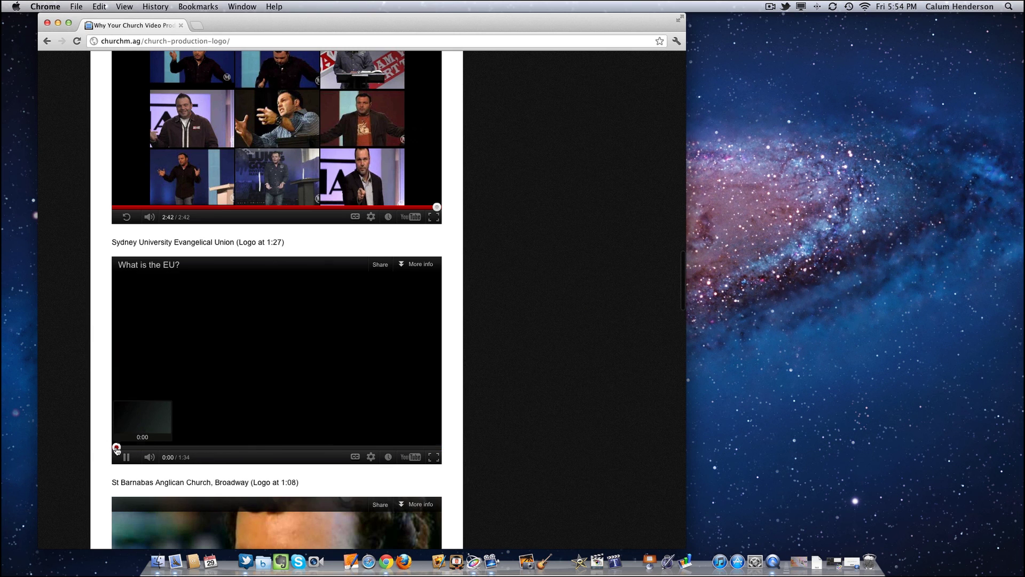
{"action": "left_click_drag", "start_coordinate": [116, 449], "coordinate": [411, 458]}
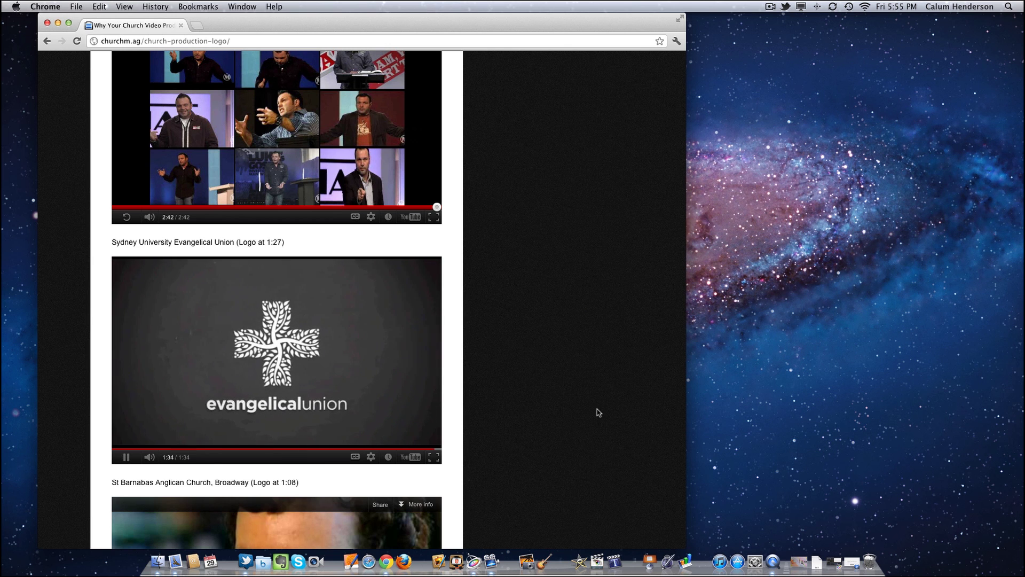
Play the St Barnabas video, jump toward its logo, and pause at 1:15.
{"action": "scroll", "coordinate": [583, 422], "scroll_direction": "down", "scroll_amount": 2}
{"action": "scroll", "coordinate": [581, 422], "scroll_direction": "down", "scroll_amount": 10}
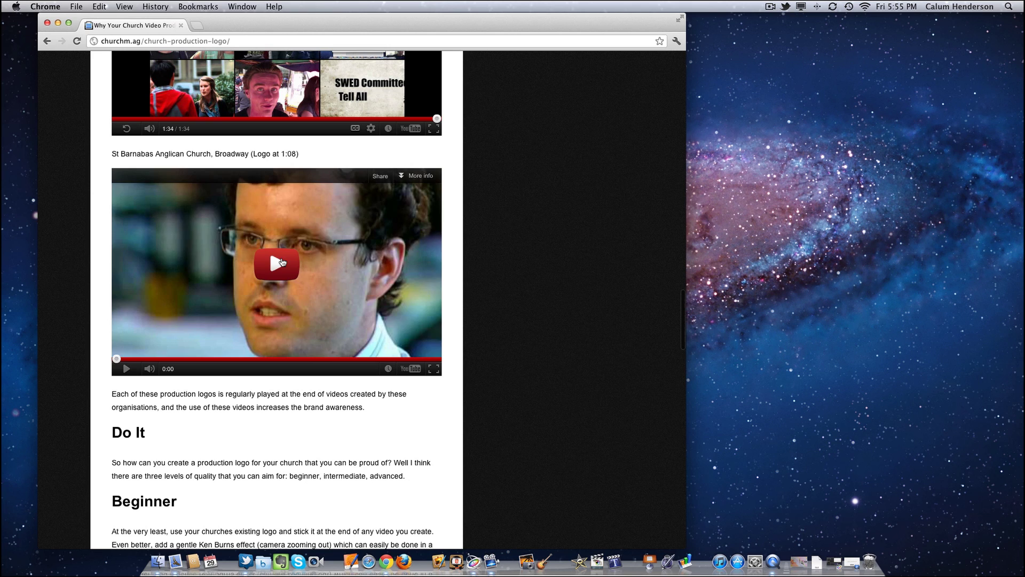
{"action": "left_click", "coordinate": [281, 261]}
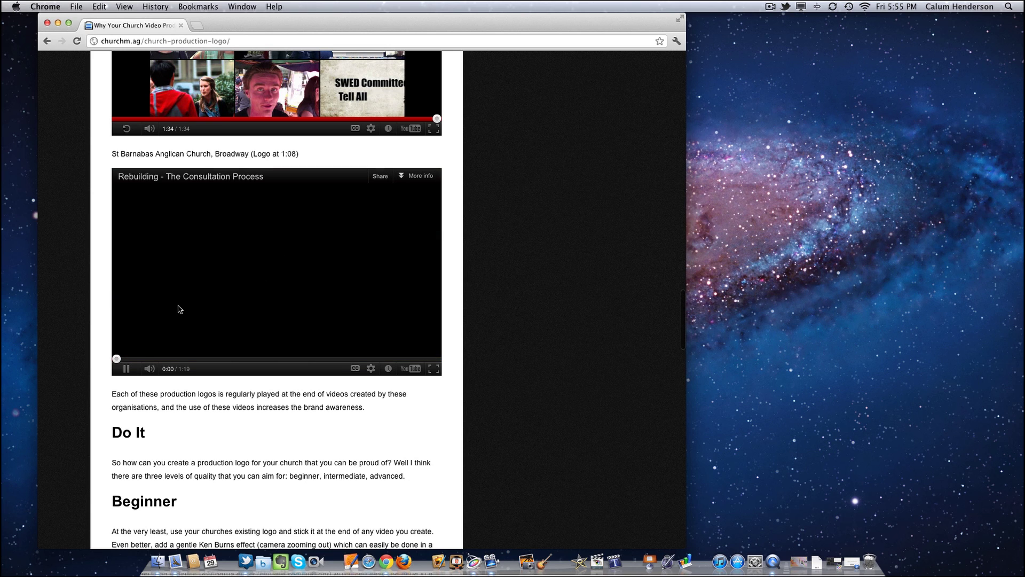
{"action": "left_click", "coordinate": [287, 359]}
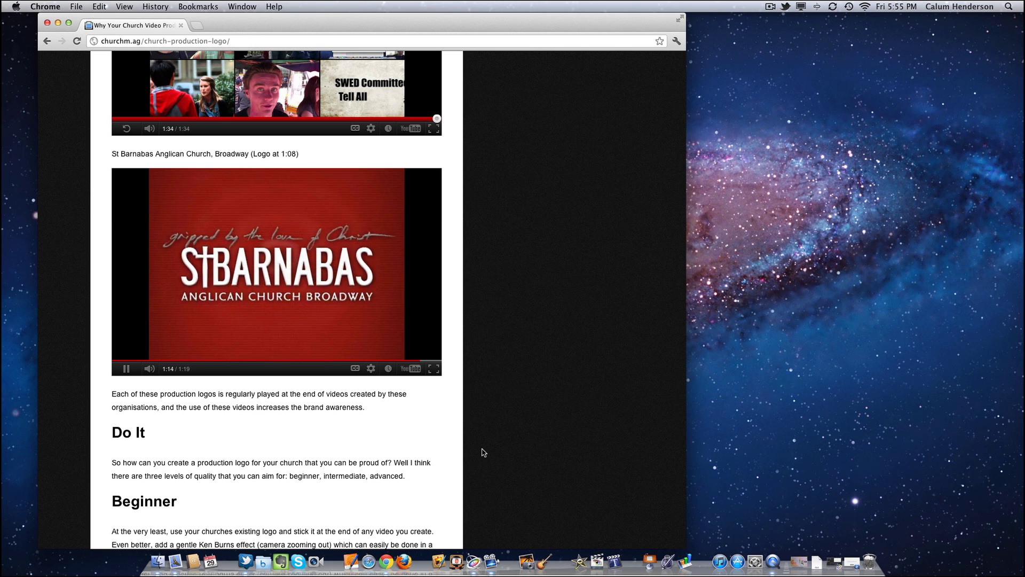
{"action": "left_click", "coordinate": [128, 369]}
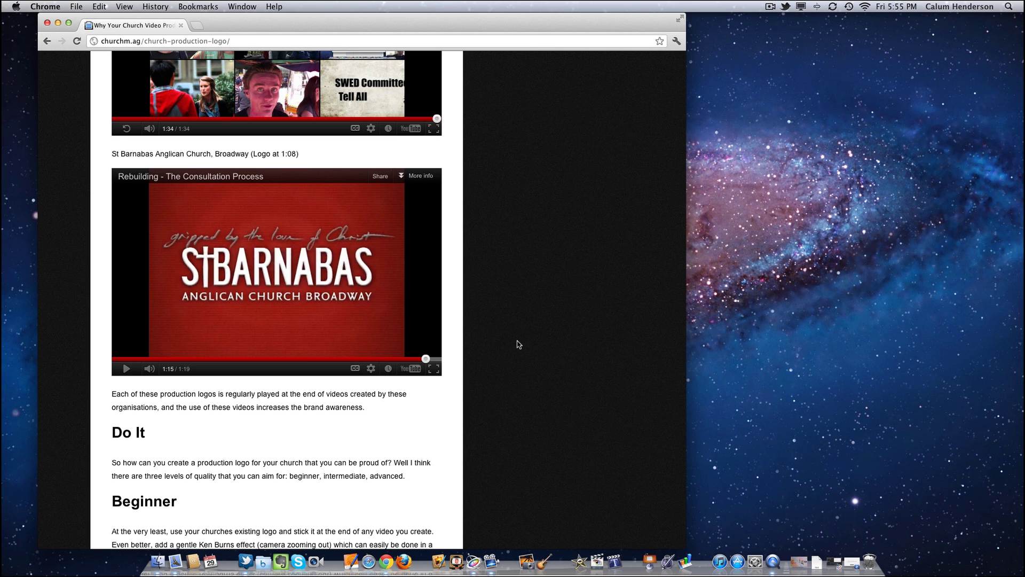
Highlight the Beginner, Intermediate and Advanced headings in turn, then clear the selection.
{"action": "scroll", "coordinate": [502, 353], "scroll_direction": "down", "scroll_amount": 4}
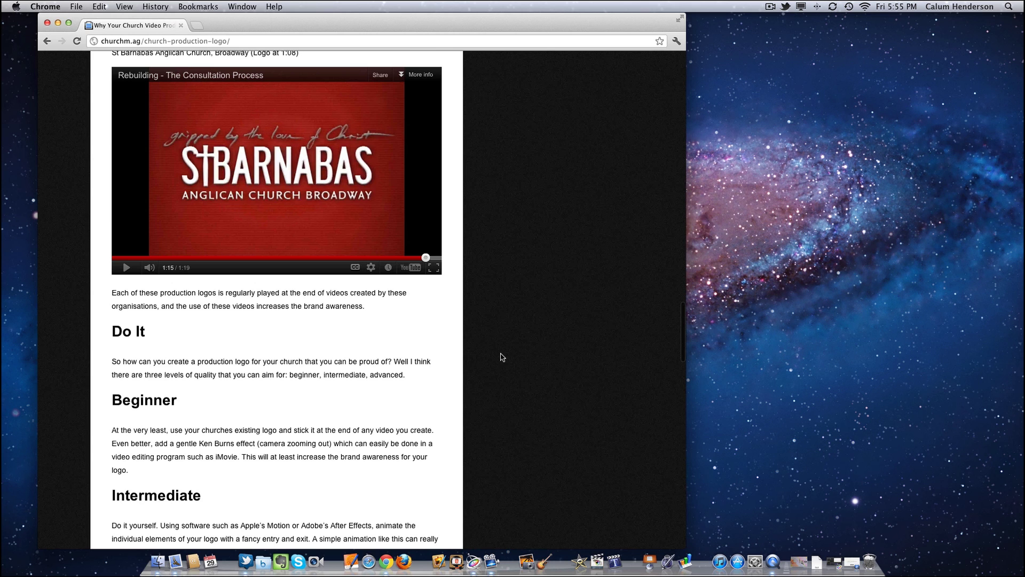
{"action": "scroll", "coordinate": [502, 356], "scroll_direction": "down", "scroll_amount": 5}
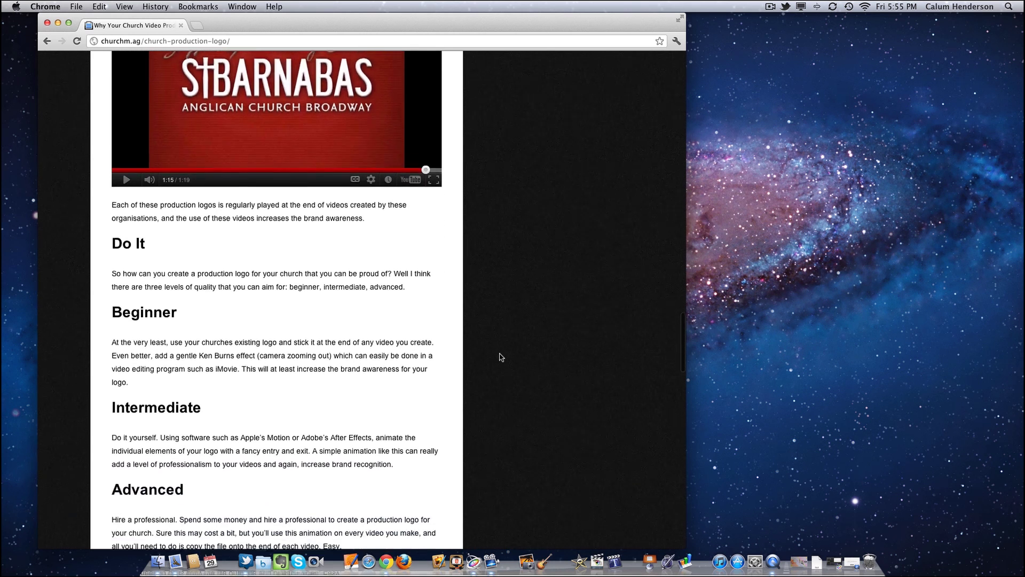
{"action": "left_click_drag", "start_coordinate": [113, 262], "coordinate": [179, 262]}
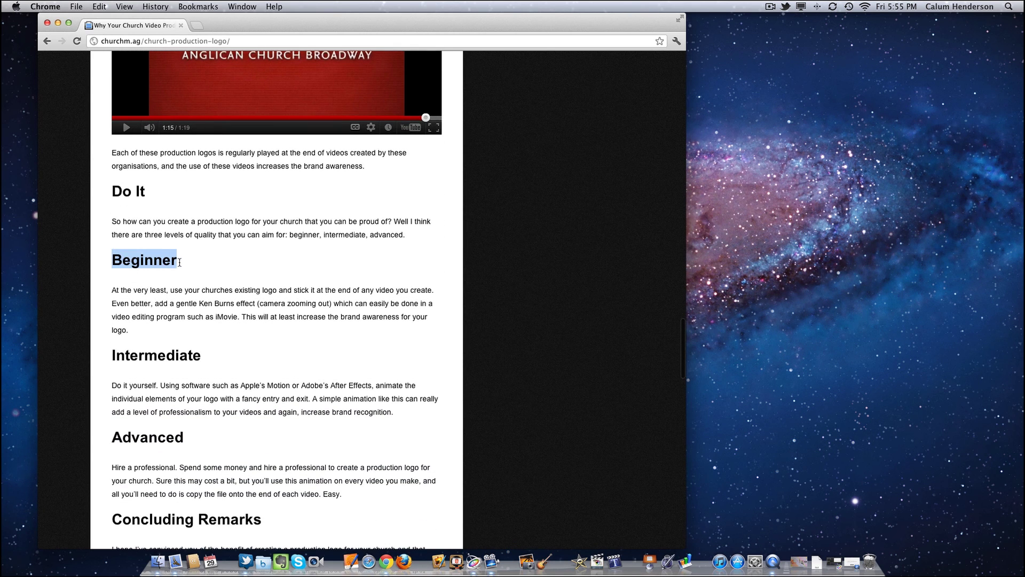
{"action": "left_click_drag", "start_coordinate": [217, 368], "coordinate": [105, 356]}
{"action": "left_click_drag", "start_coordinate": [112, 432], "coordinate": [182, 435]}
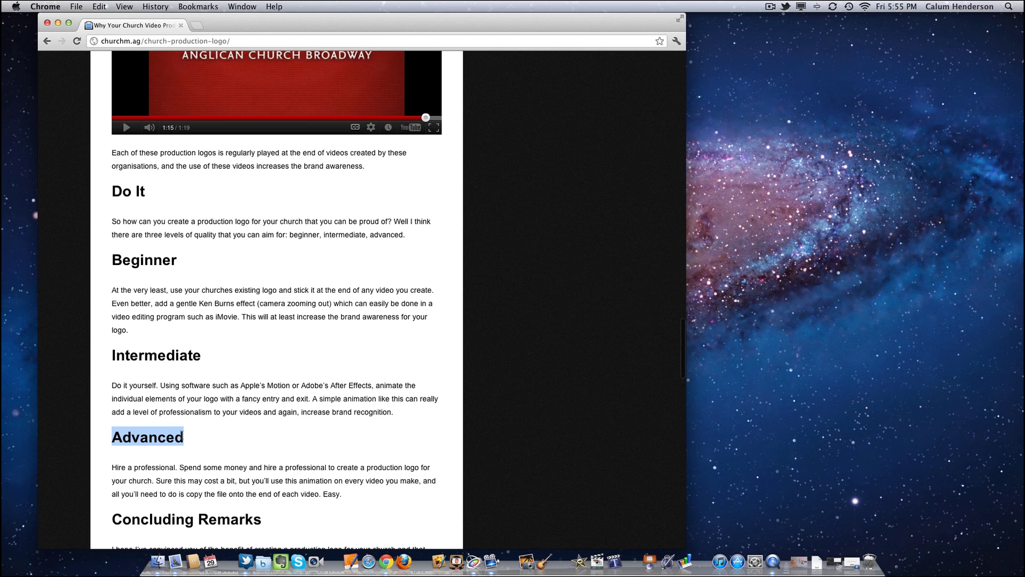
{"action": "left_click", "coordinate": [193, 446]}
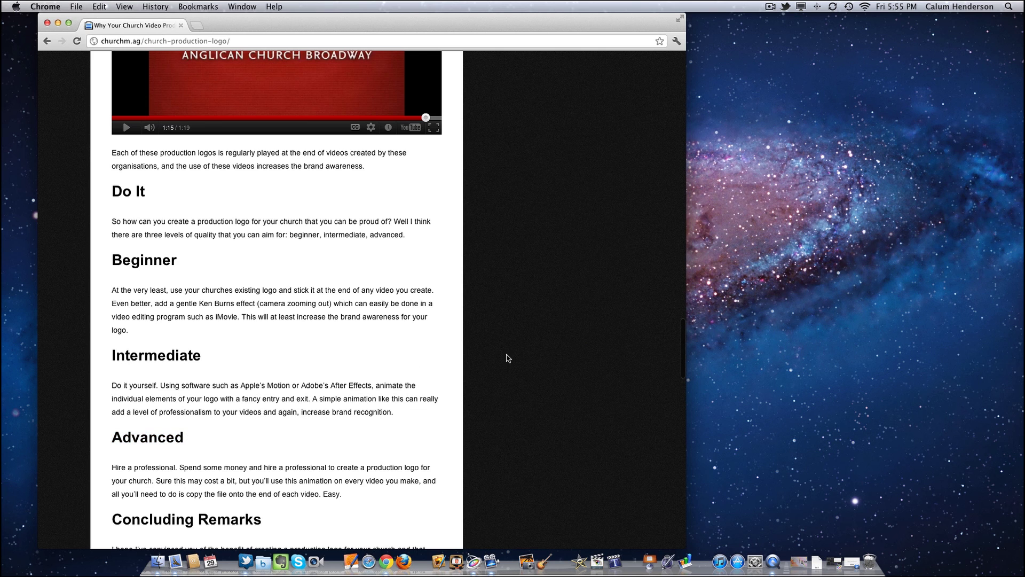
{"action": "scroll", "coordinate": [508, 358], "scroll_direction": "down", "scroll_amount": 5}
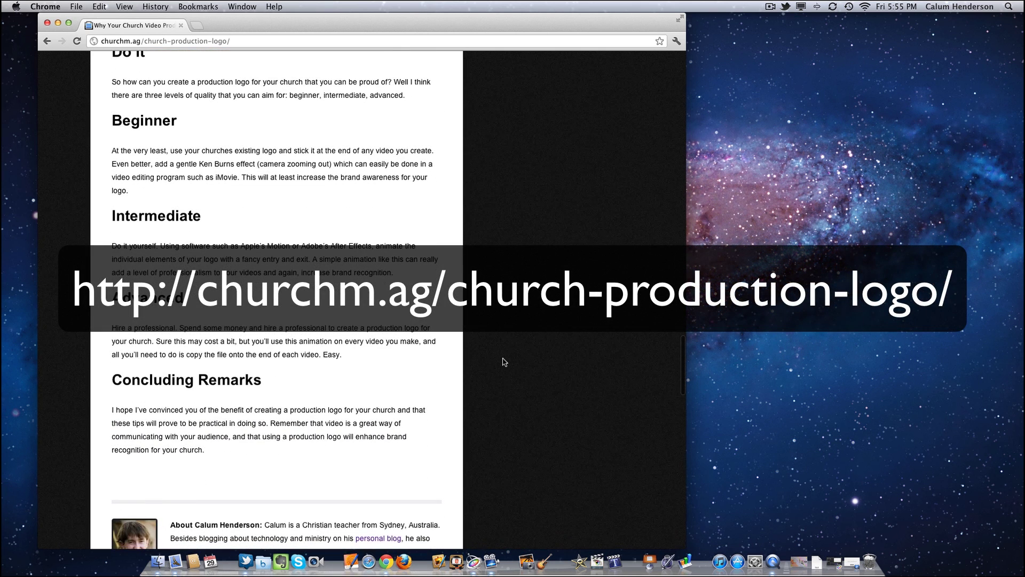
{"action": "scroll", "coordinate": [503, 362], "scroll_direction": "up", "scroll_amount": 1}
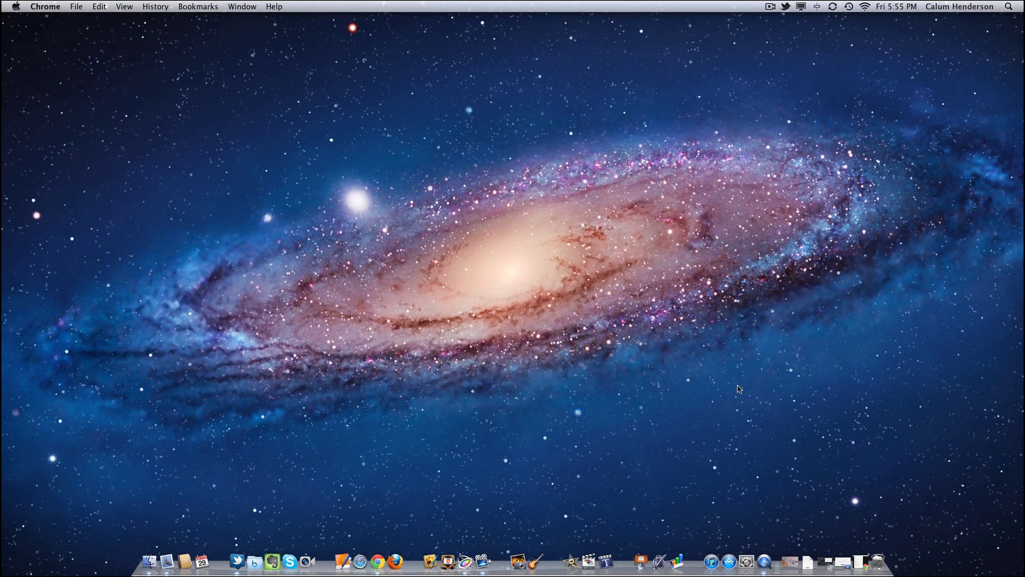
Preview the Calum Henderson project with Camera off, then re-enable Camera and rewind to 00:00:00:00.
{"action": "left_click", "coordinate": [807, 561]}
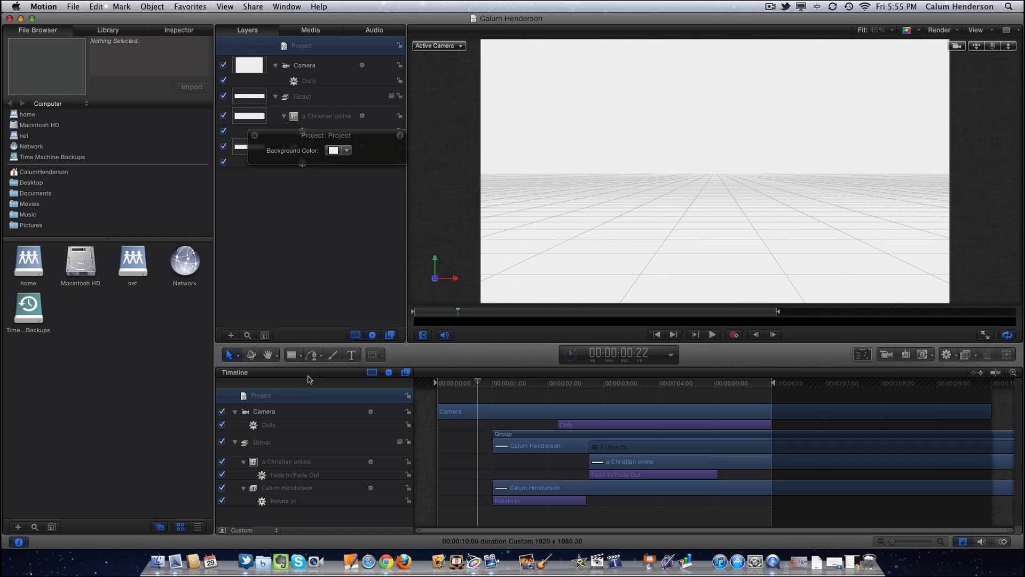
{"action": "left_click", "coordinate": [222, 412]}
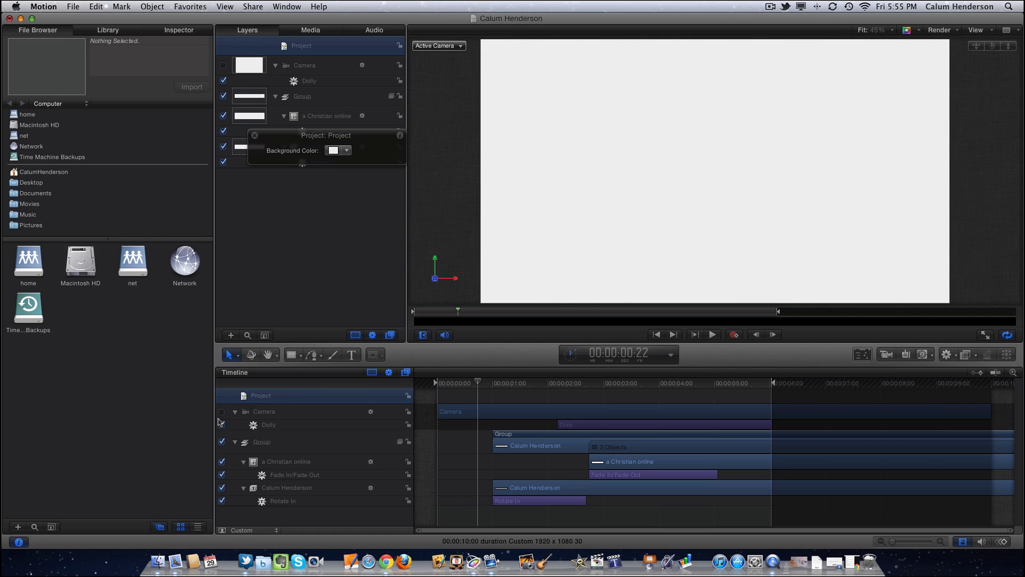
{"action": "left_click_drag", "start_coordinate": [486, 386], "coordinate": [441, 393]}
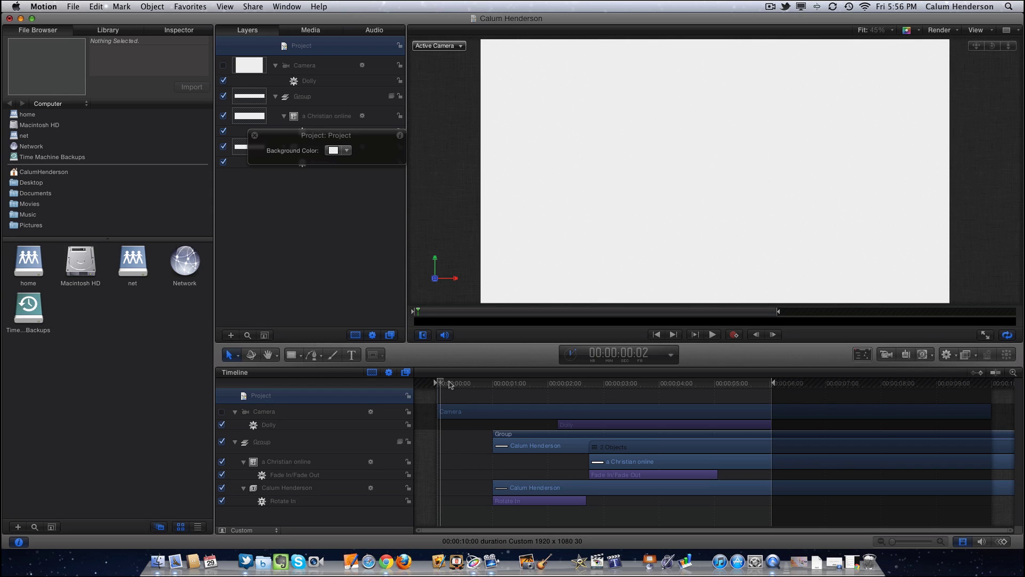
{"action": "key", "text": "space"}
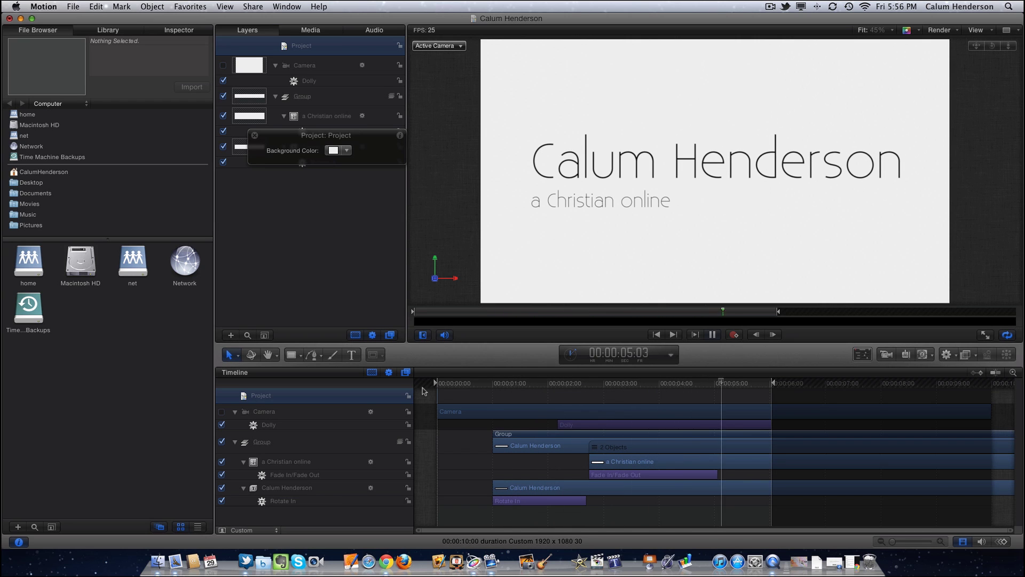
{"action": "key", "text": "space"}
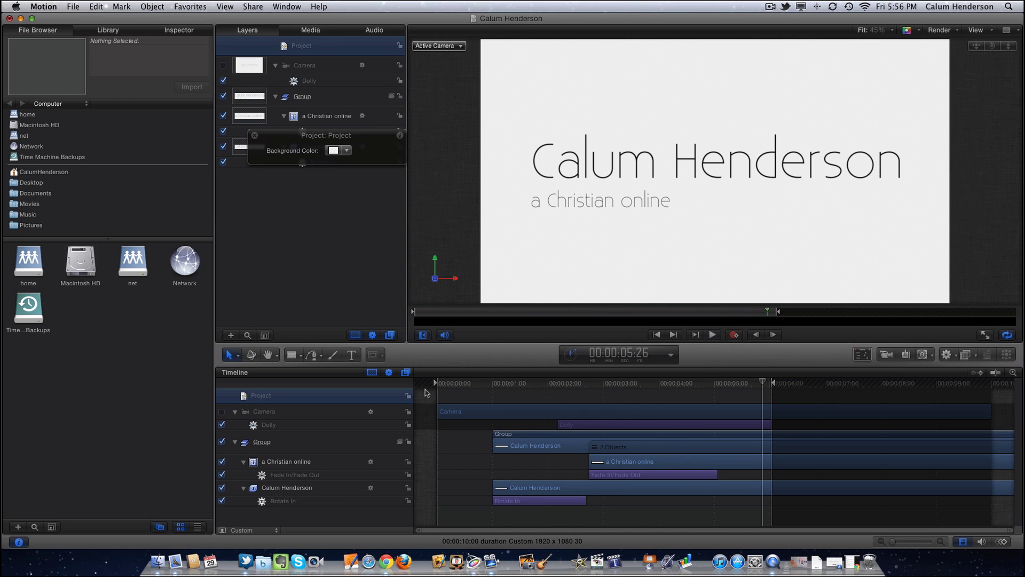
{"action": "left_click", "coordinate": [222, 412]}
{"action": "left_click_drag", "start_coordinate": [454, 387], "coordinate": [435, 387]}
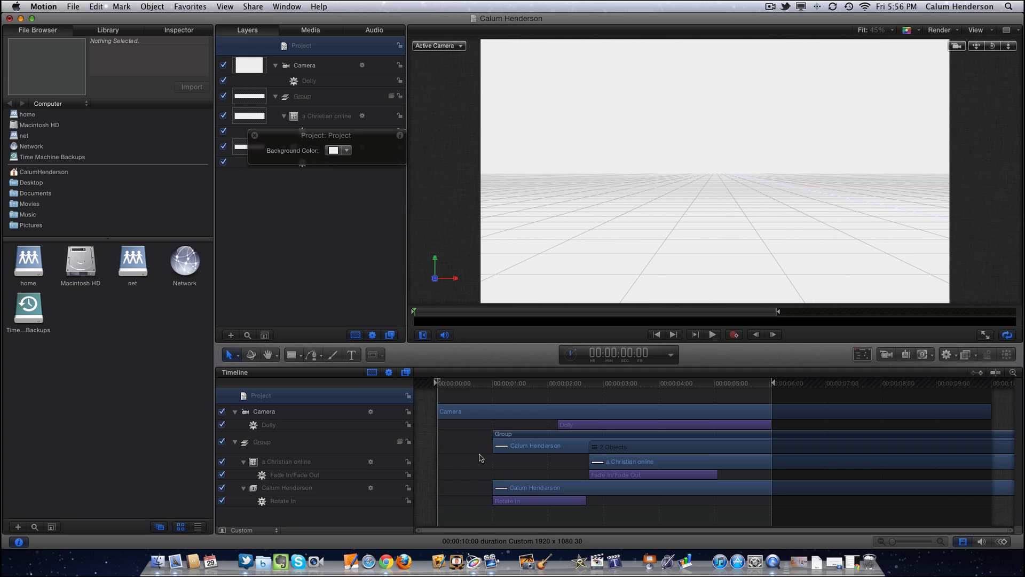
Play the animation through the camera, stop at 5:23, and step back to 00:00:04:27.
{"action": "key", "text": "space"}
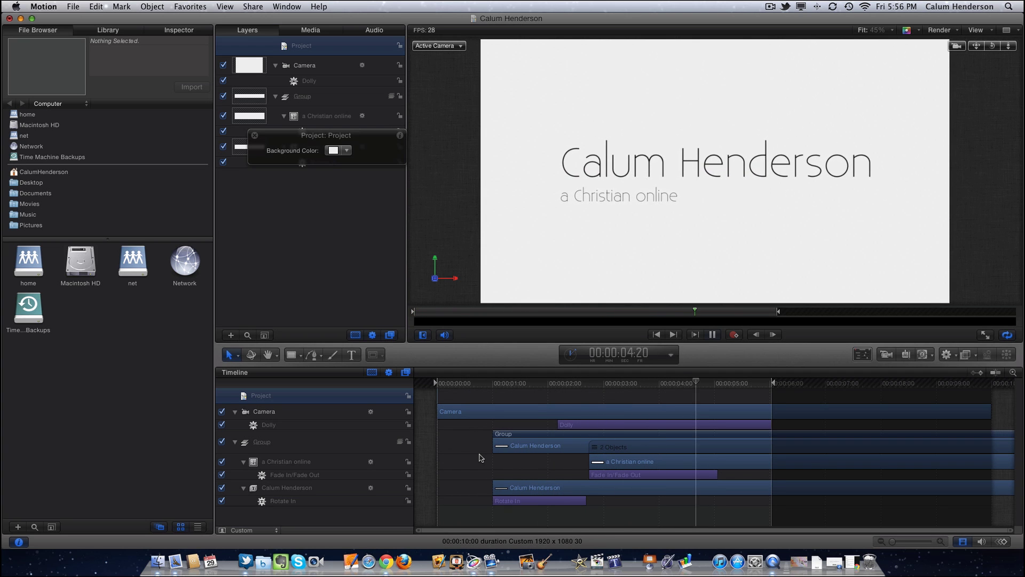
{"action": "key", "text": "space"}
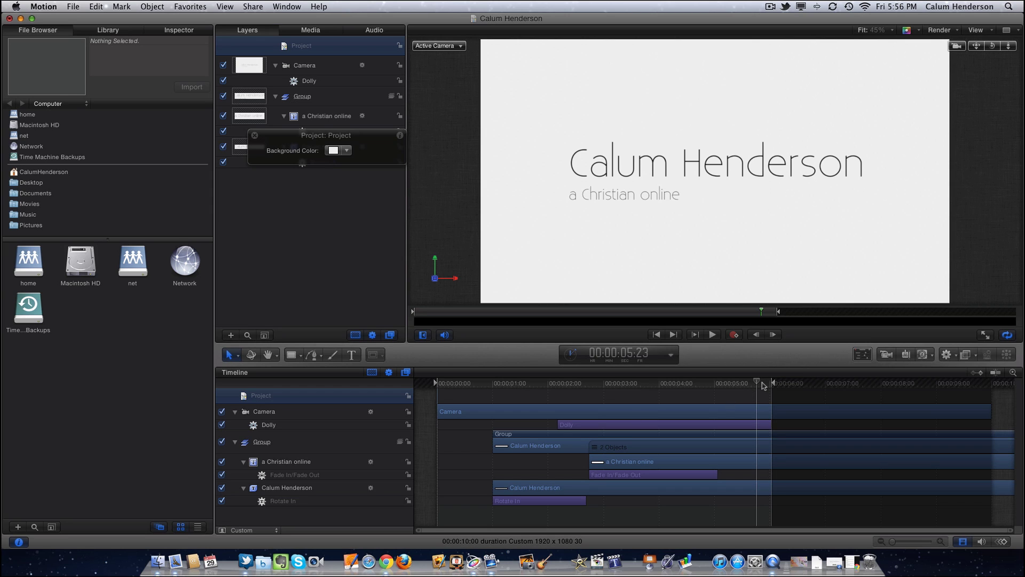
{"action": "left_click_drag", "start_coordinate": [763, 385], "coordinate": [709, 386]}
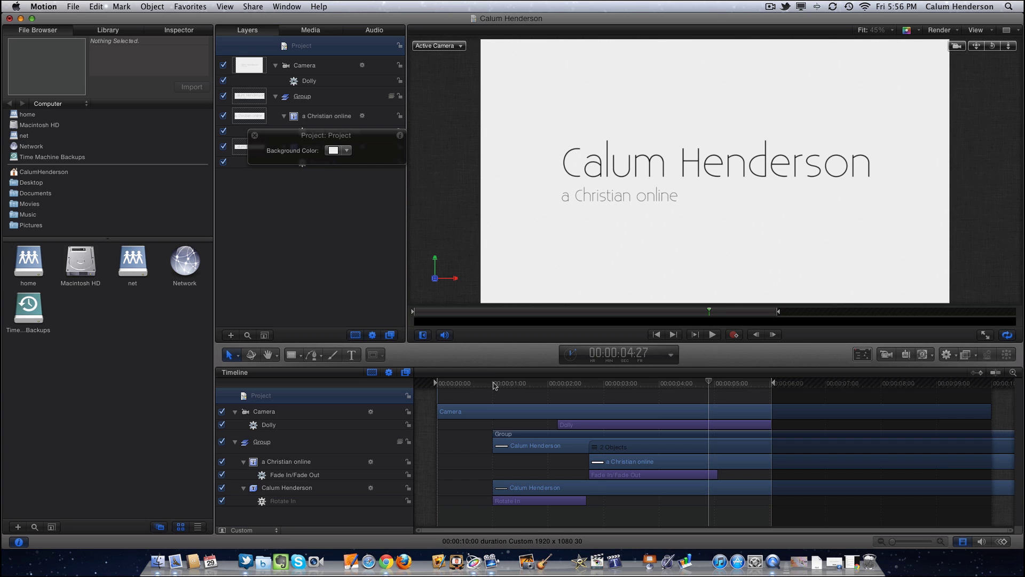
Open Calum Henderson Production Logo.mov in QuickTime Player.
{"action": "left_click", "coordinate": [834, 564]}
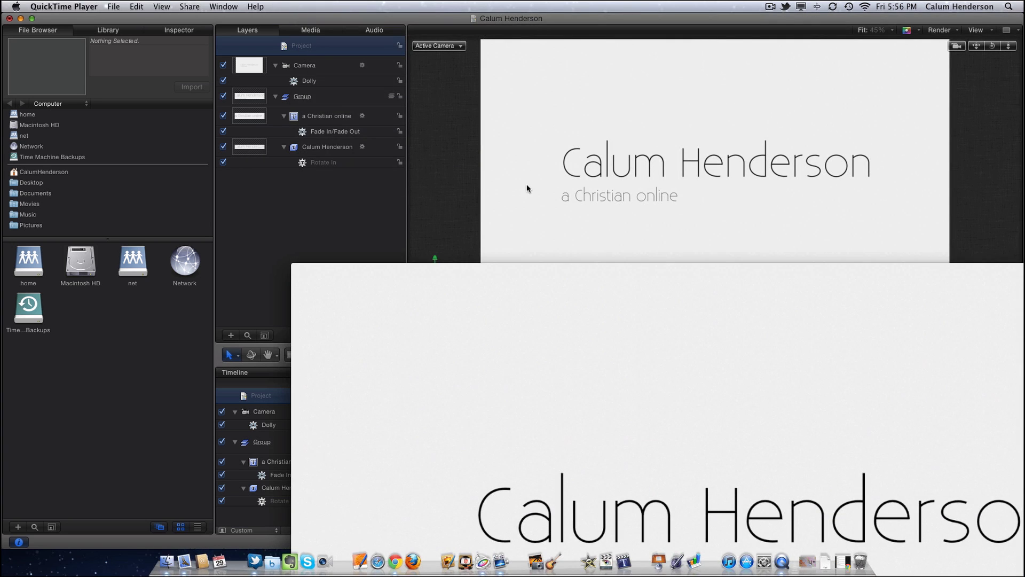